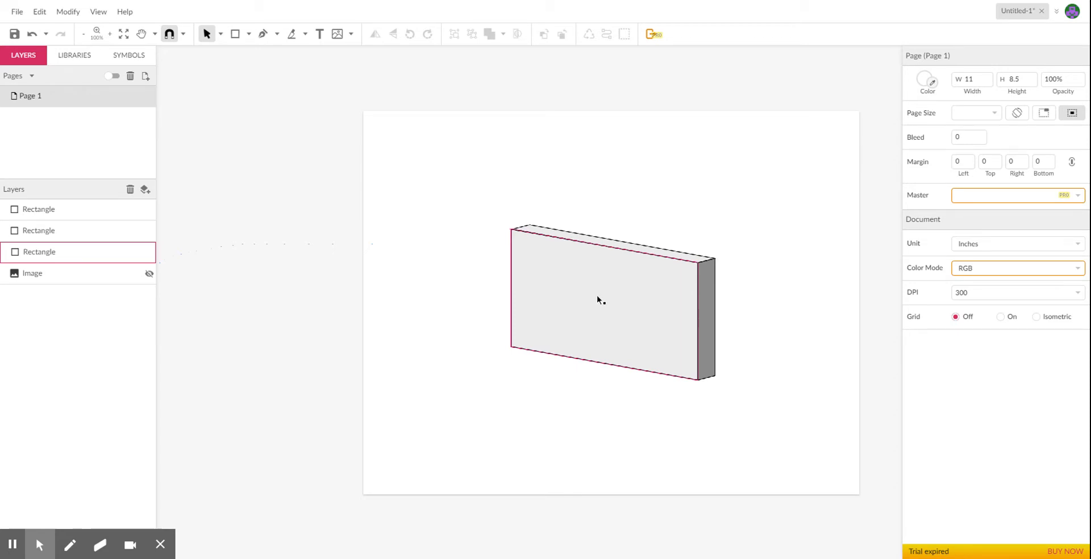
Show the hidden concrete image and shrink it to about 6.51 by 3.69 inches around the block.
{"action": "left_click", "coordinate": [569, 257]}
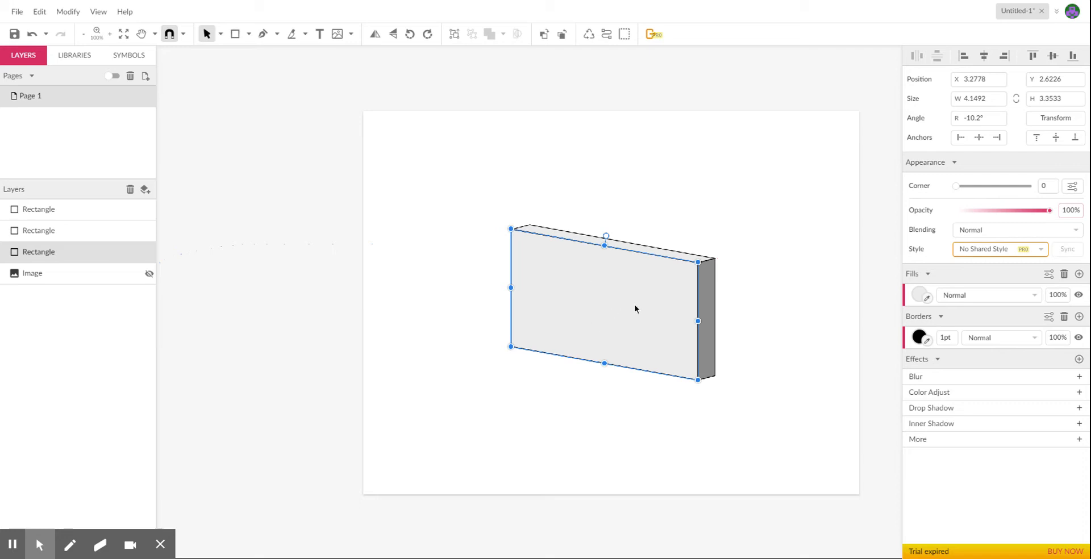
{"action": "left_click", "coordinate": [149, 273]}
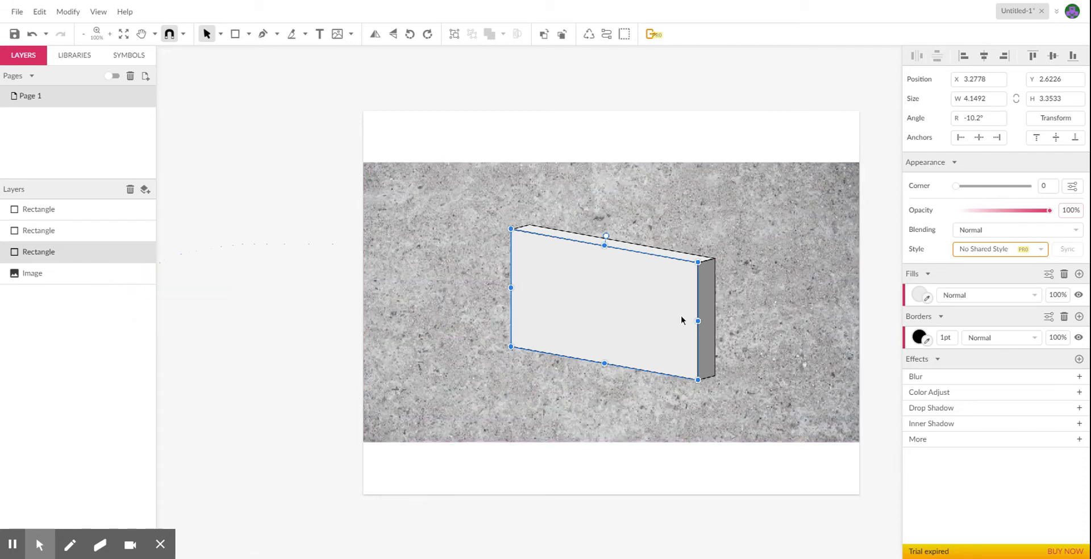
{"action": "left_click", "coordinate": [822, 342]}
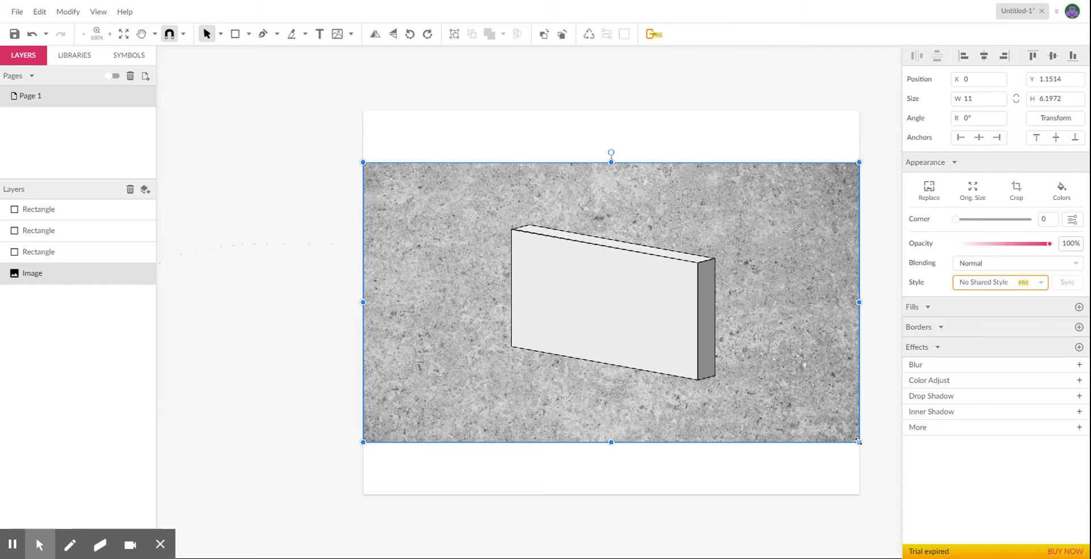
{"action": "left_click_drag", "start_coordinate": [858, 441], "coordinate": [754, 386]}
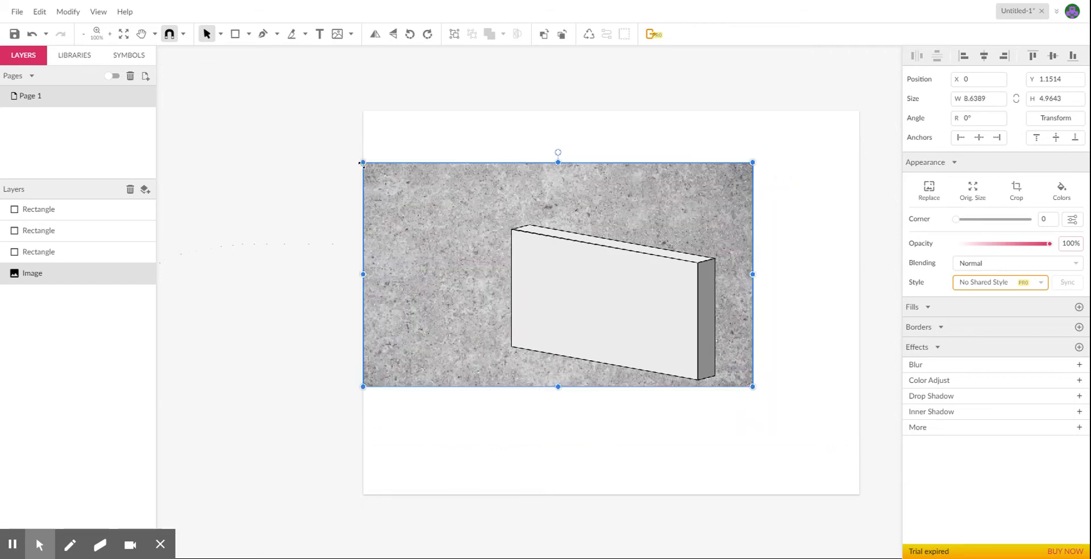
{"action": "left_click_drag", "start_coordinate": [363, 163], "coordinate": [459, 220]}
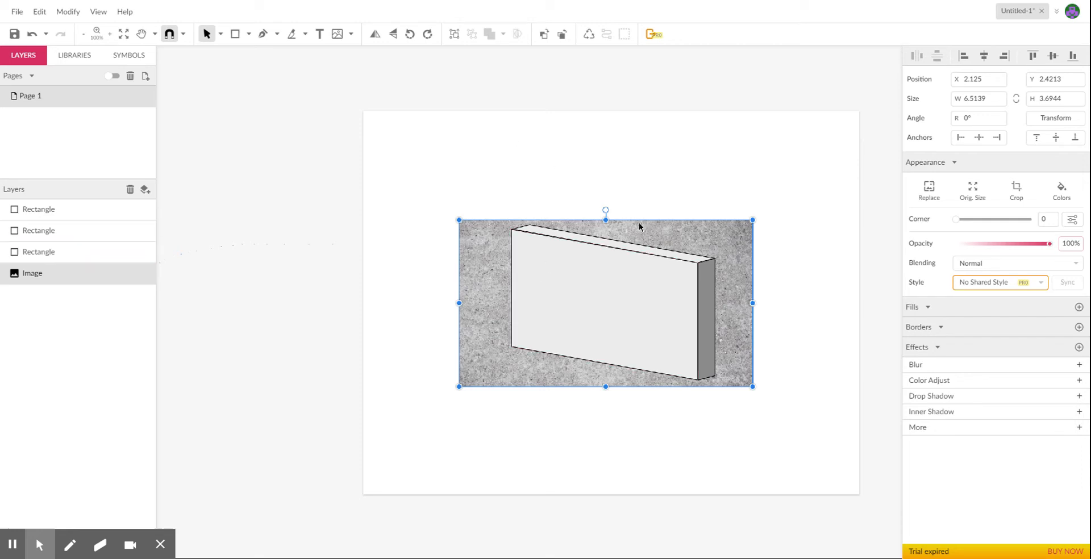
Place the block's front face beneath the concrete image and clip the image into that face.
{"action": "left_click", "coordinate": [536, 295]}
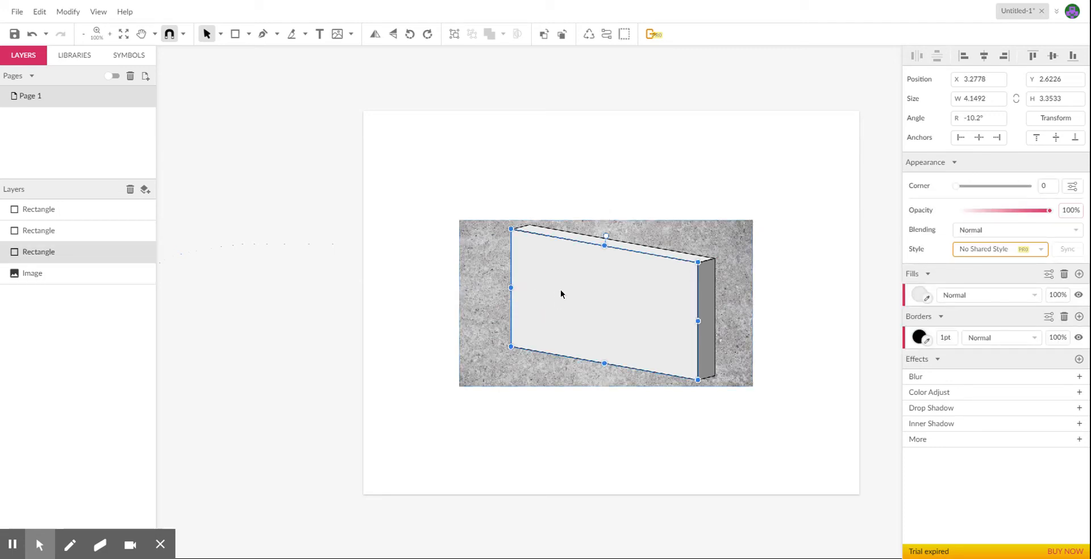
{"action": "left_click_drag", "start_coordinate": [86, 254], "coordinate": [80, 288]}
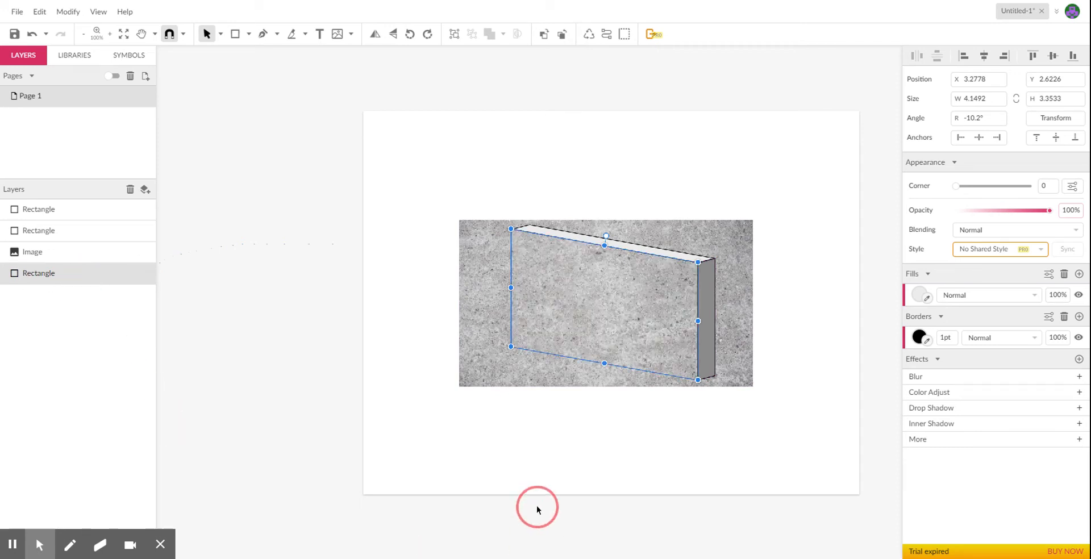
{"action": "left_click", "coordinate": [476, 372]}
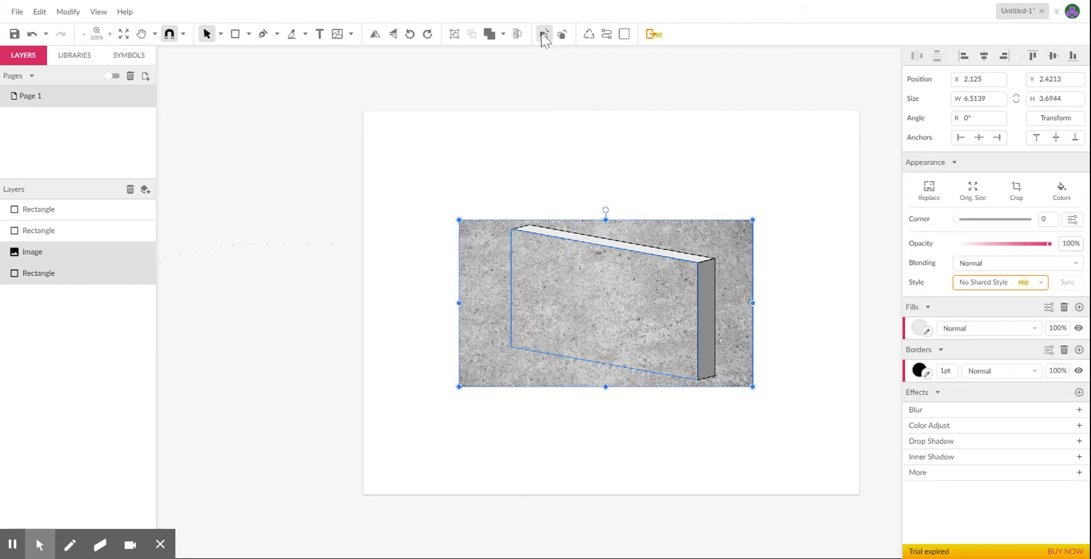
{"action": "left_click", "coordinate": [517, 35]}
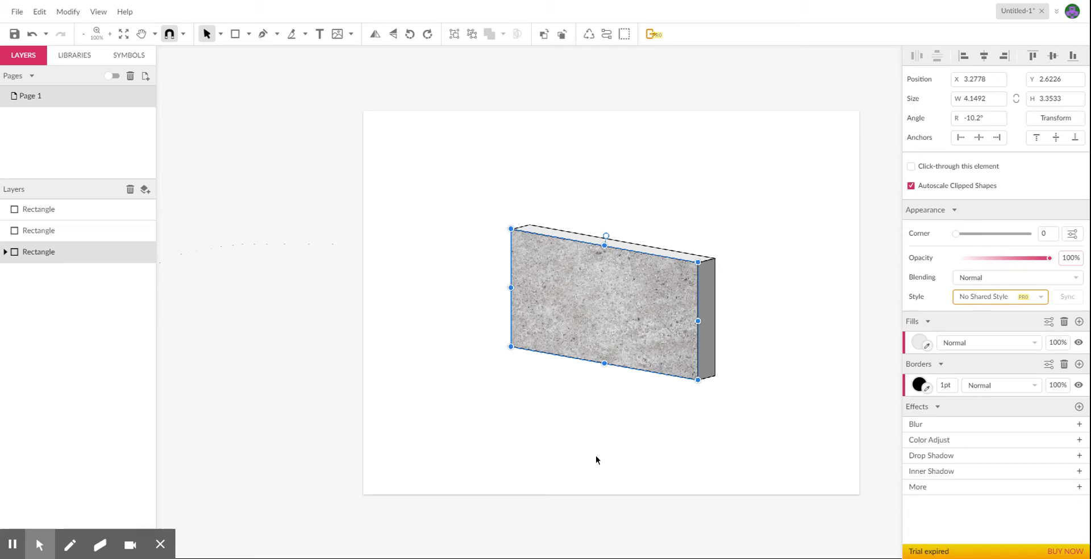
Paste another copy of the concrete image, place the block's top face beneath it, and clip the image into that face.
{"action": "double_click", "coordinate": [537, 322]}
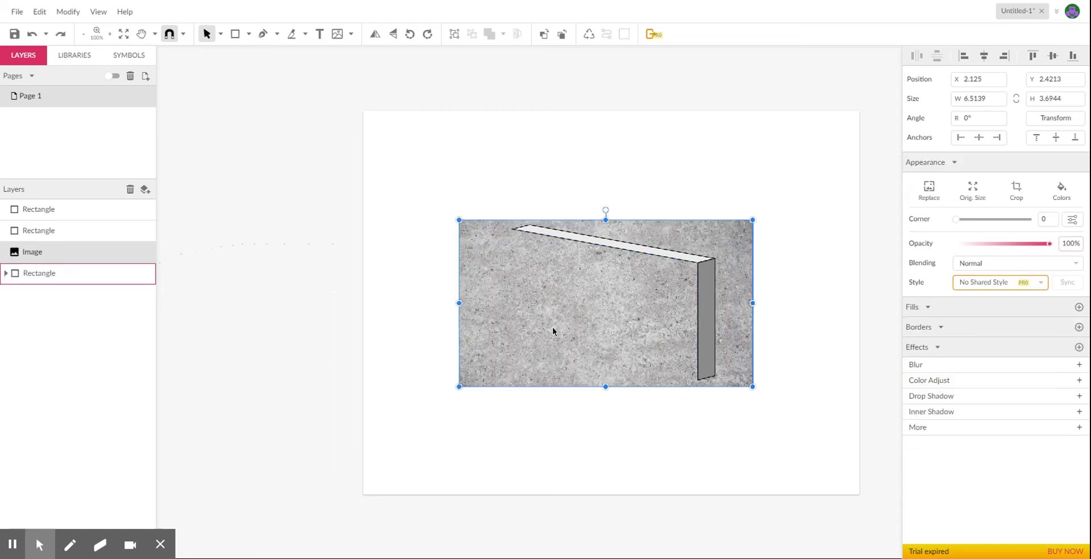
{"action": "left_click", "coordinate": [663, 256]}
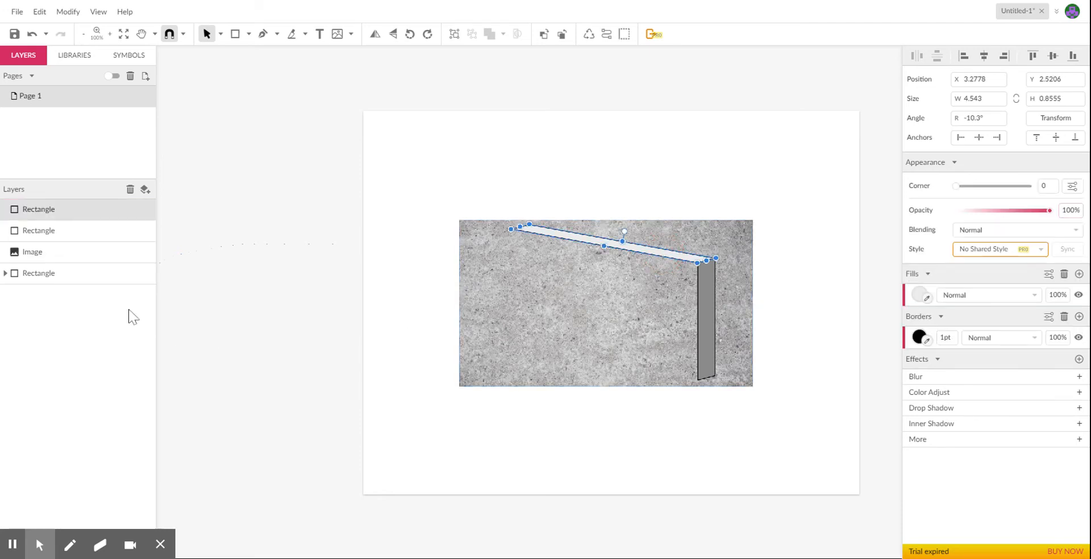
{"action": "left_click", "coordinate": [85, 214]}
{"action": "left_click_drag", "start_coordinate": [85, 214], "coordinate": [89, 271]}
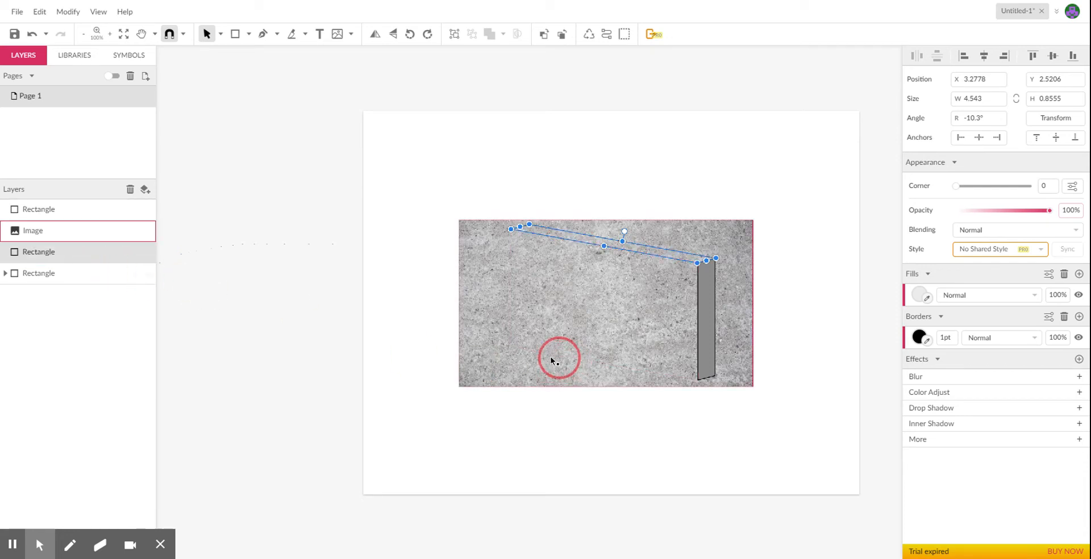
{"action": "left_click", "coordinate": [467, 367]}
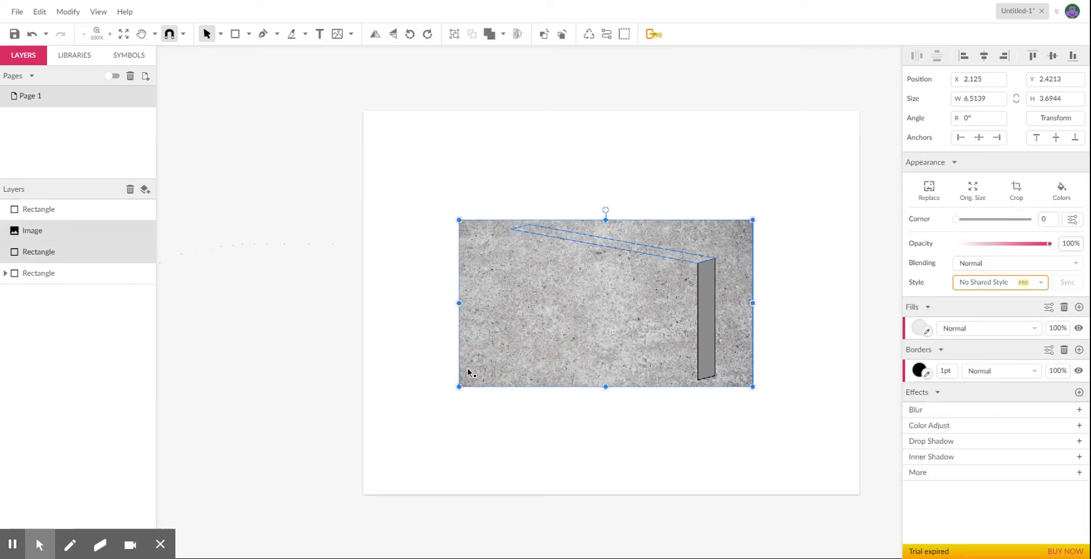
{"action": "left_click", "coordinate": [517, 35]}
{"action": "left_click", "coordinate": [626, 152]}
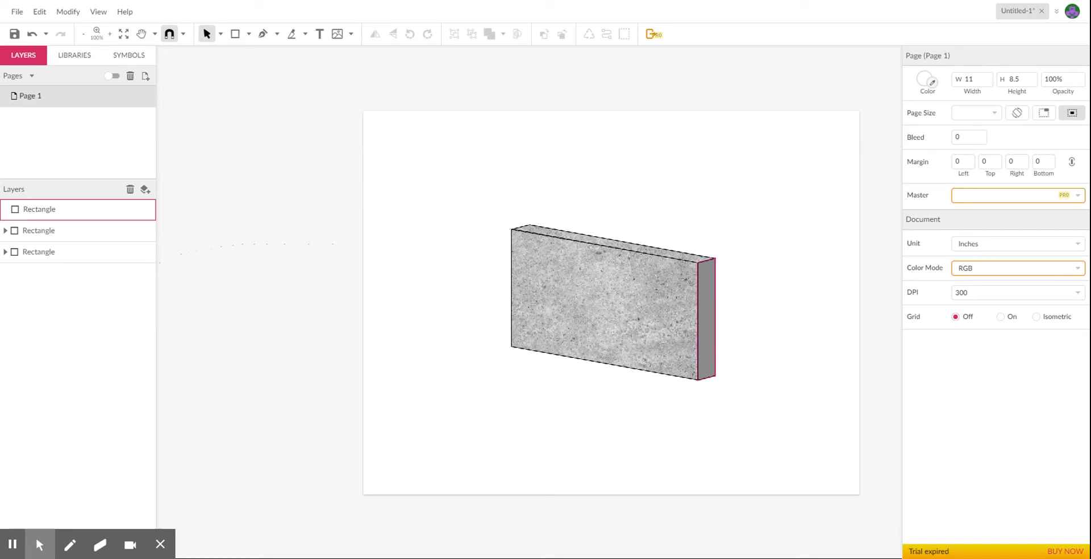
Set the opacity of the textured top face to 51%.
{"action": "left_click", "coordinate": [679, 253]}
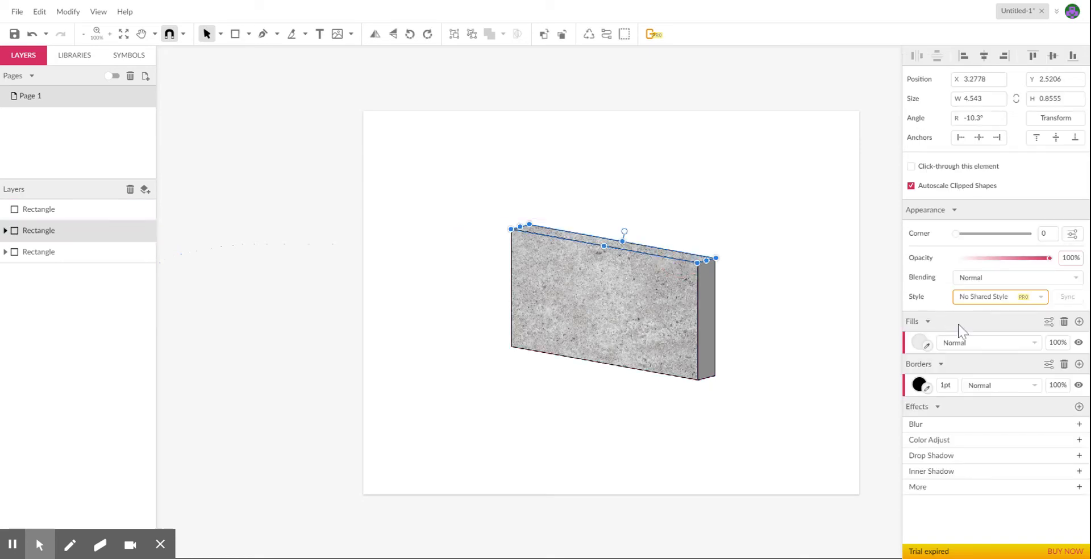
{"action": "left_click_drag", "start_coordinate": [1049, 260], "coordinate": [1000, 261]}
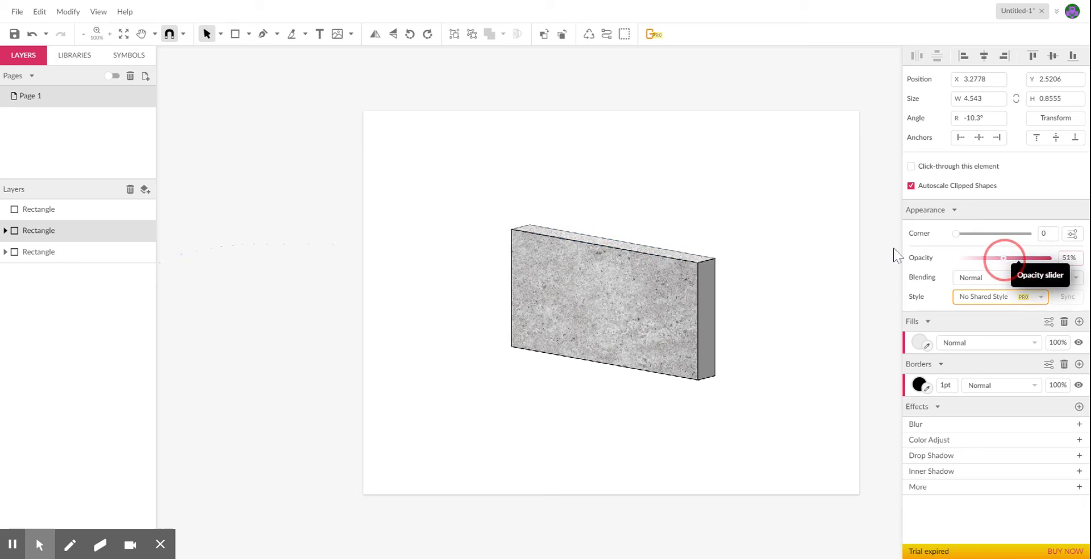
{"action": "left_click", "coordinate": [762, 273]}
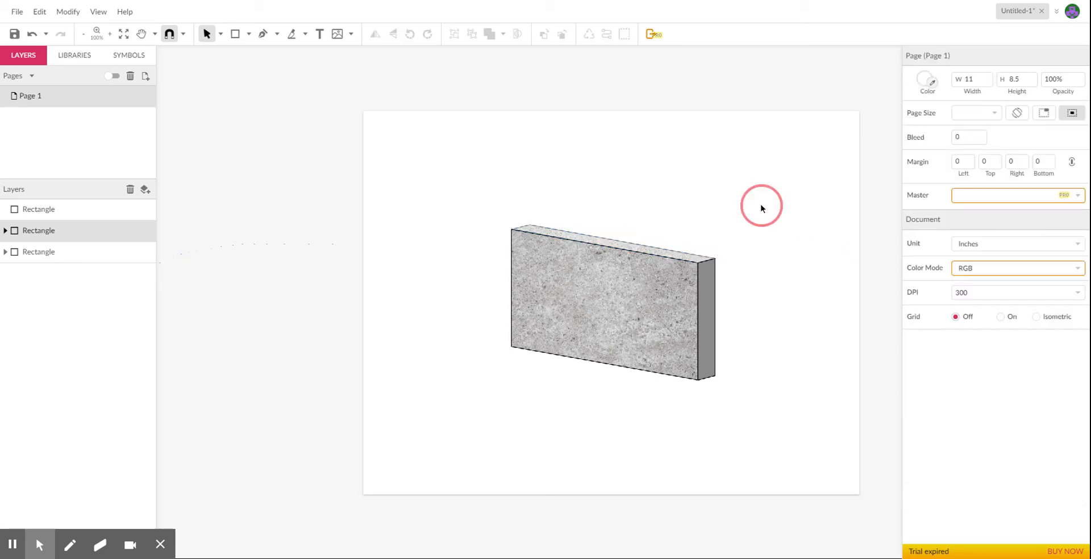
Paste the concrete image again, order it directly above the block's narrow side face, and clip it into that face.
{"action": "left_click", "coordinate": [705, 291]}
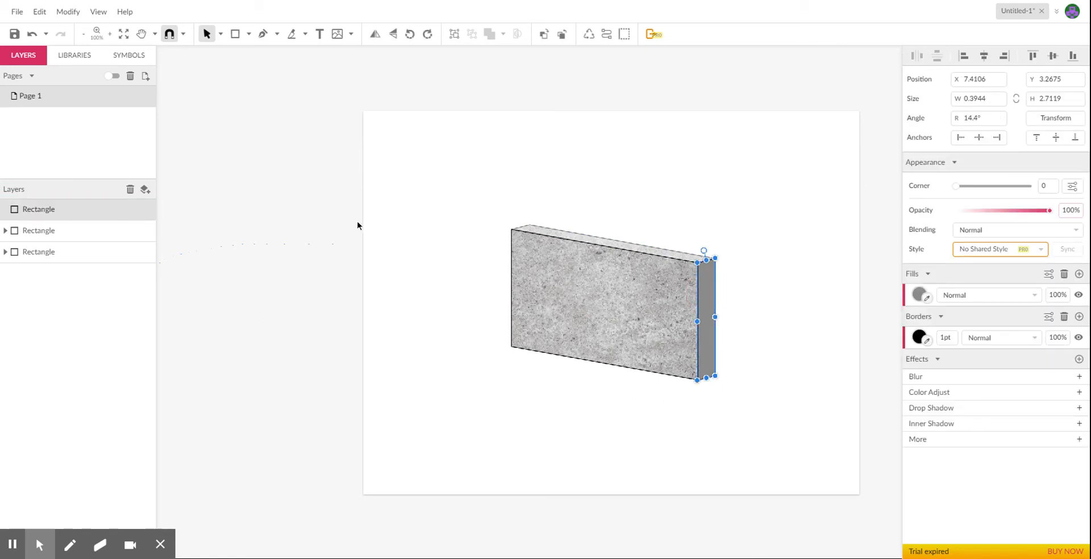
{"action": "key", "text": "ctrl+z"}
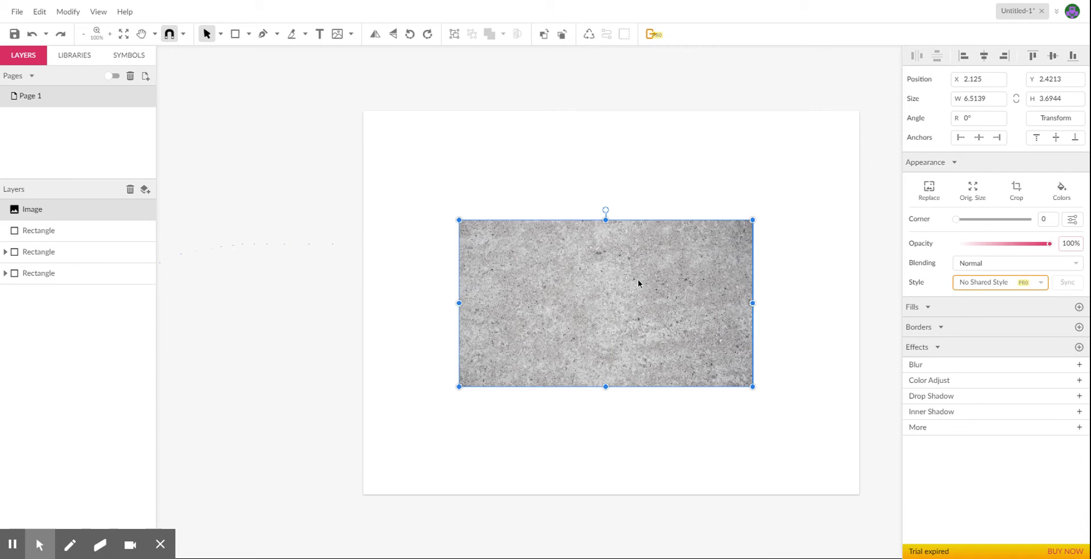
{"action": "left_click_drag", "start_coordinate": [82, 215], "coordinate": [82, 233]}
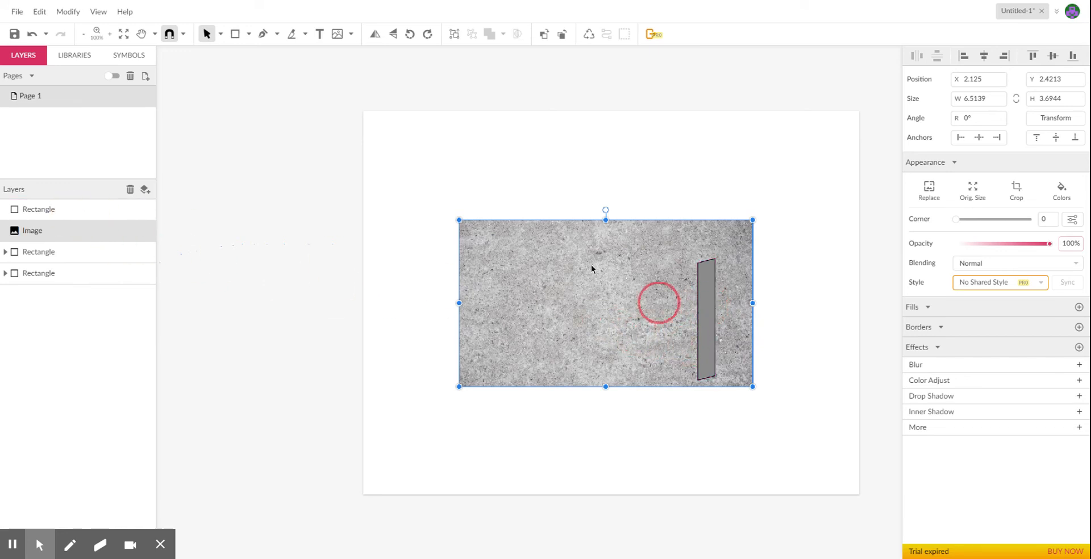
{"action": "left_click_drag", "start_coordinate": [70, 218], "coordinate": [77, 247]}
{"action": "left_click", "coordinate": [740, 273]}
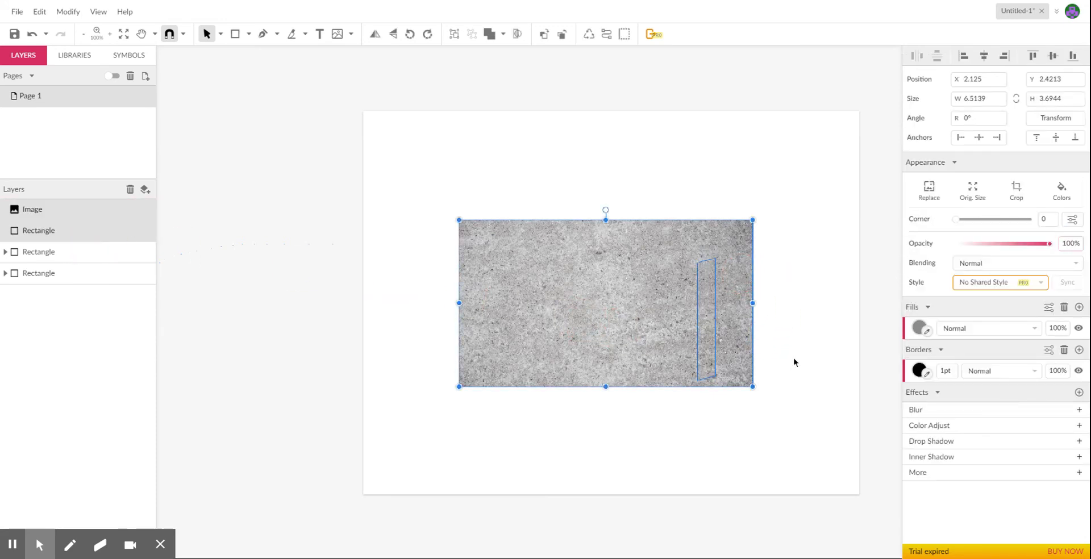
{"action": "left_click", "coordinate": [517, 34]}
{"action": "left_click", "coordinate": [807, 338]}
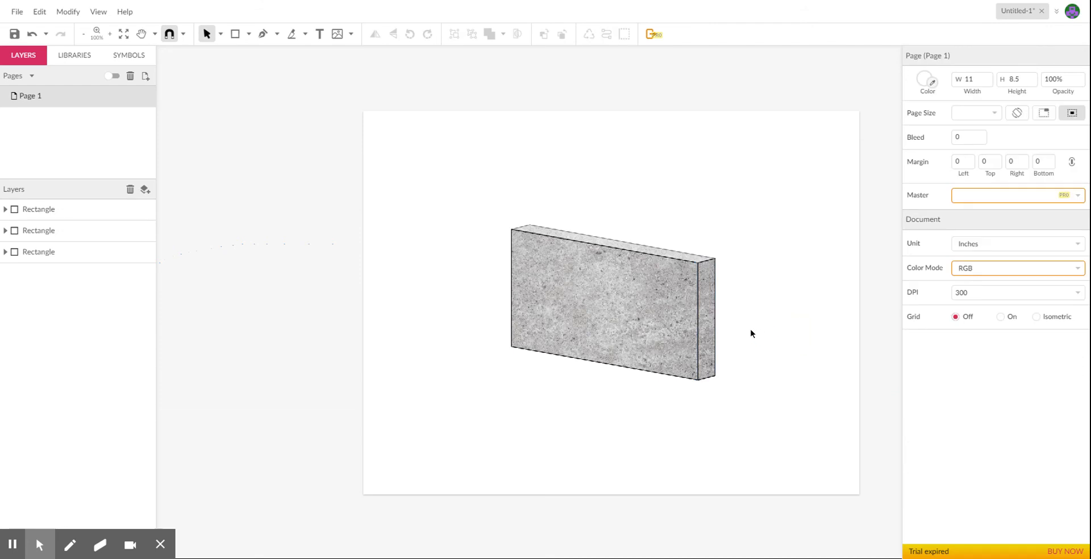
Duplicate the textured side face in place and delete the clipped concrete image from the copy.
{"action": "left_click", "coordinate": [707, 288]}
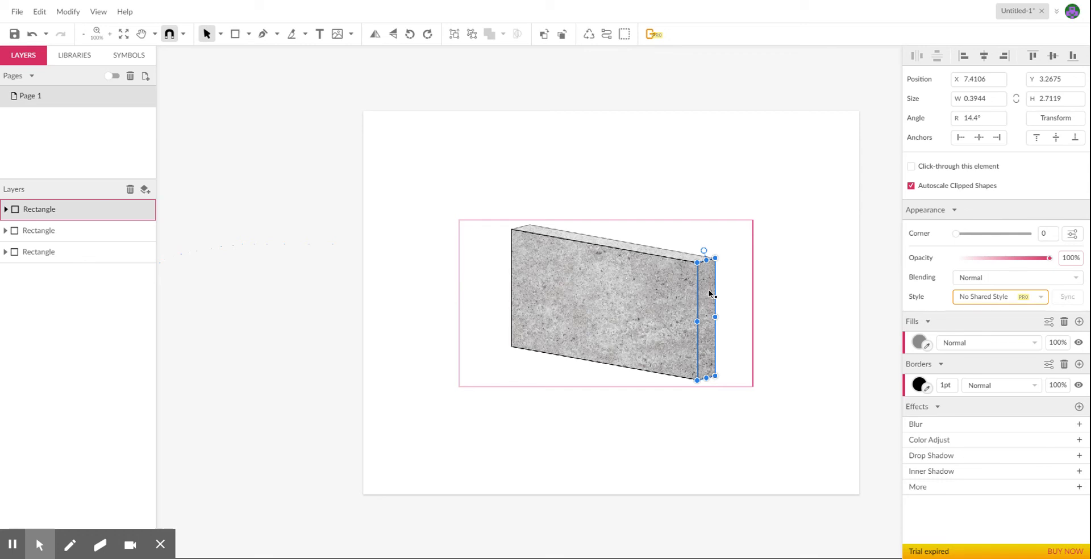
{"action": "key", "text": "ctrl+z"}
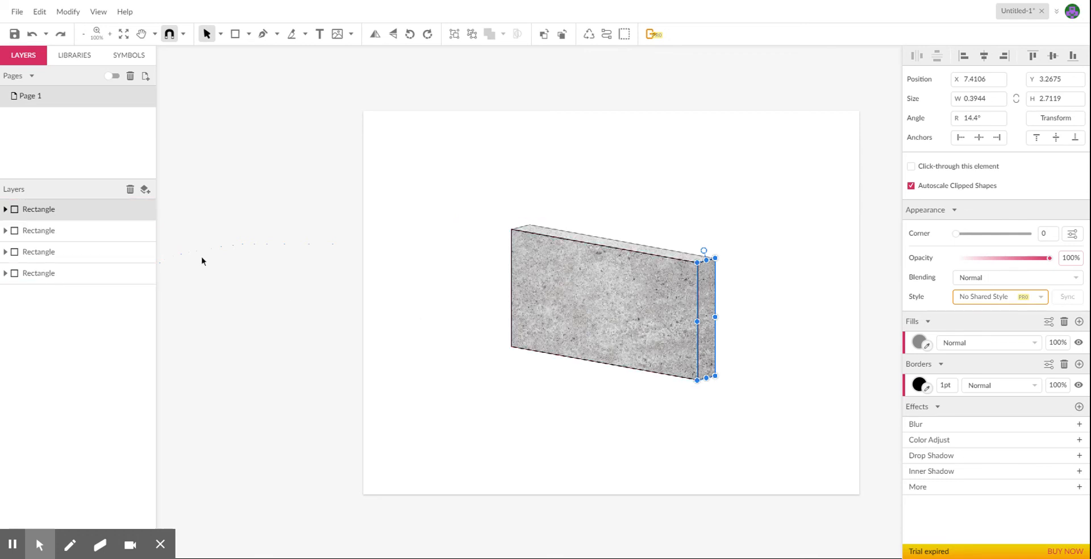
{"action": "left_click", "coordinate": [5, 209]}
{"action": "left_click", "coordinate": [149, 231]}
{"action": "left_click", "coordinate": [68, 231]}
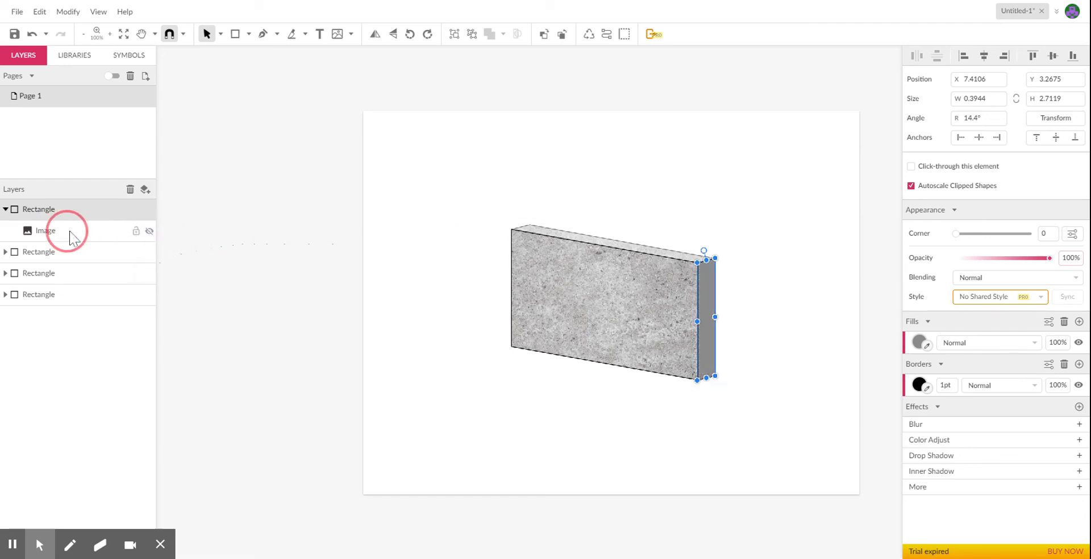
{"action": "left_click", "coordinate": [85, 230]}
{"action": "left_click", "coordinate": [128, 191]}
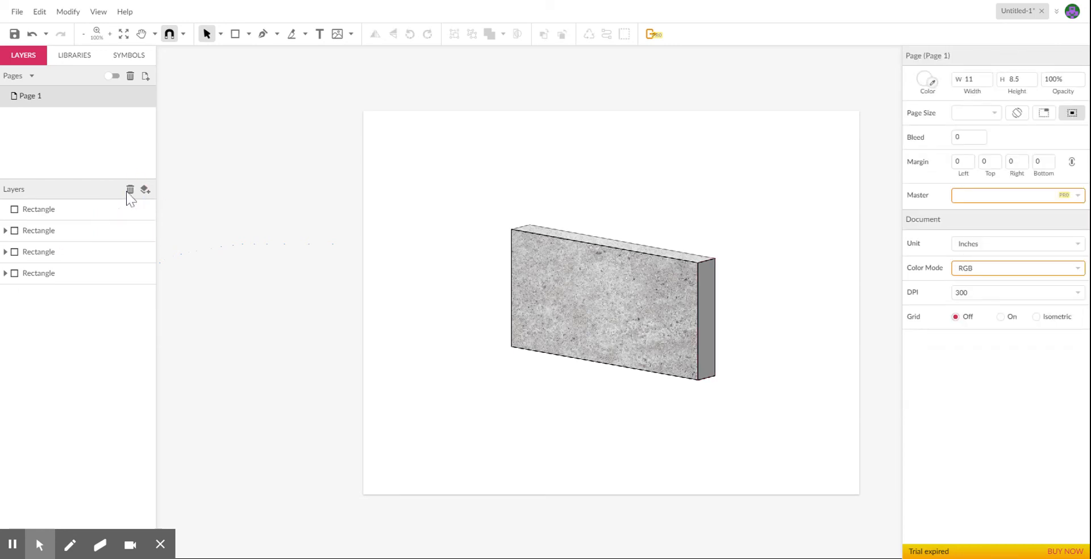
Lower the opacity of the plain grey side-face copy so it shades the concrete texture beneath it.
{"action": "left_click", "coordinate": [706, 281]}
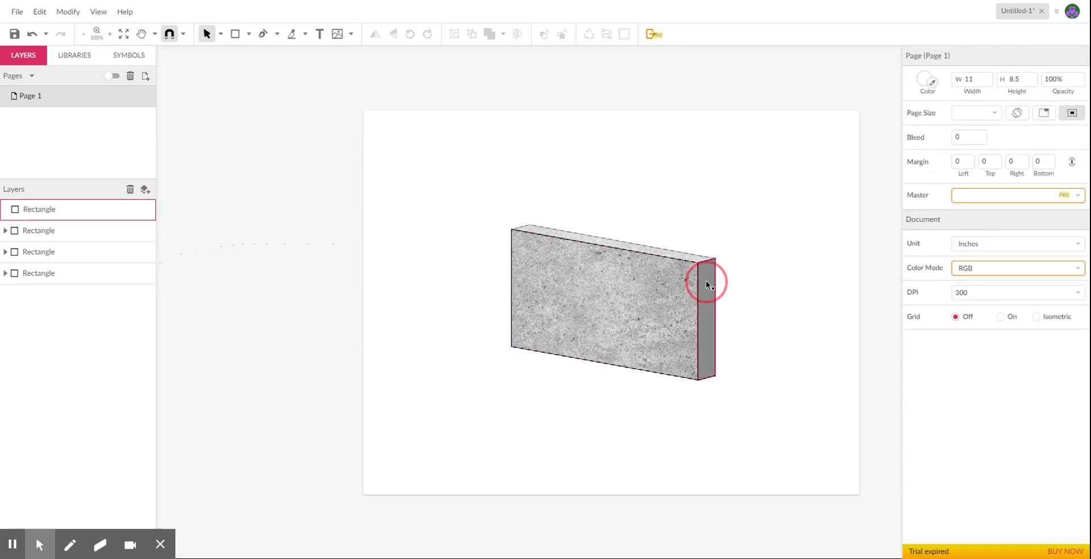
{"action": "left_click_drag", "start_coordinate": [1050, 210], "coordinate": [999, 218]}
{"action": "left_click", "coordinate": [285, 252]}
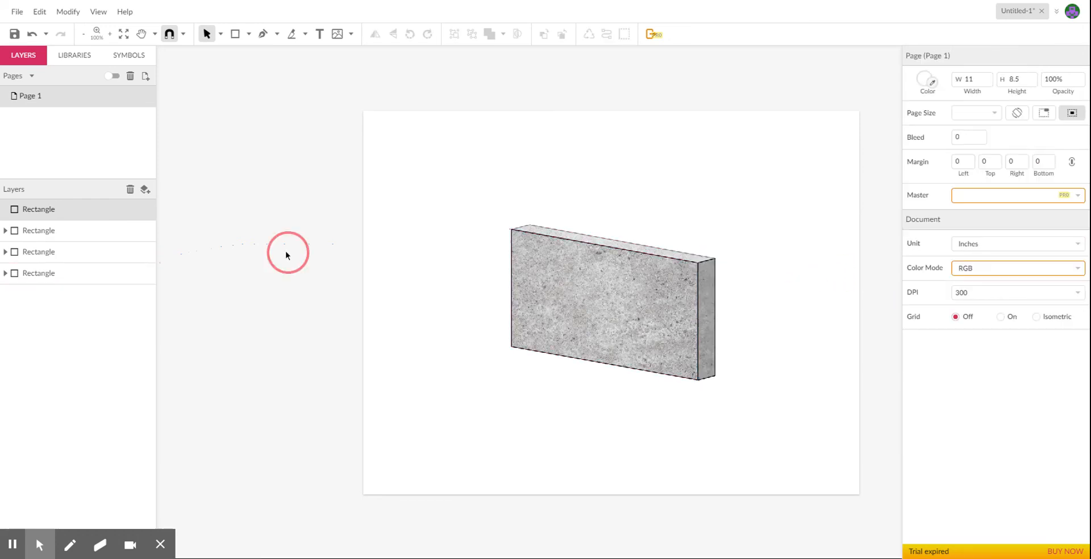